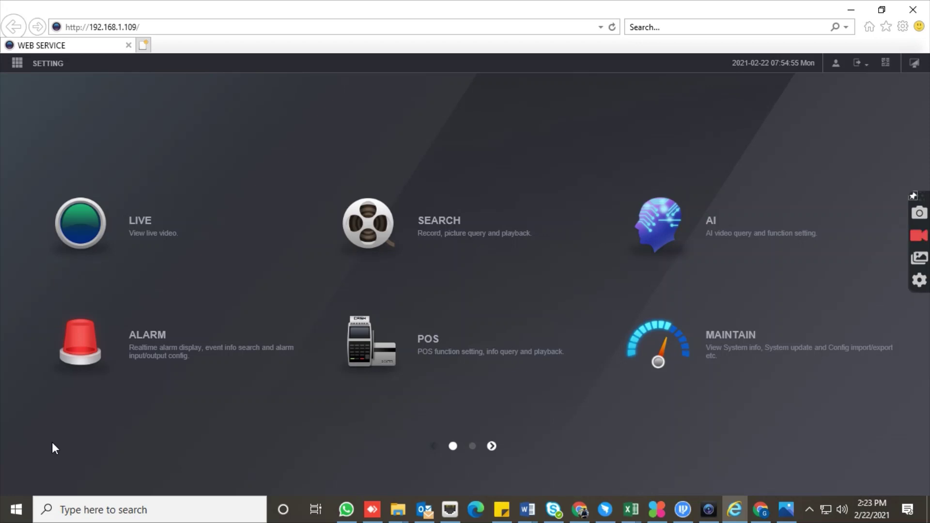
# - Open the Camera List showing the five added devices on channels 1, 2, 9, 13 and 15
pyautogui.click(17, 63)
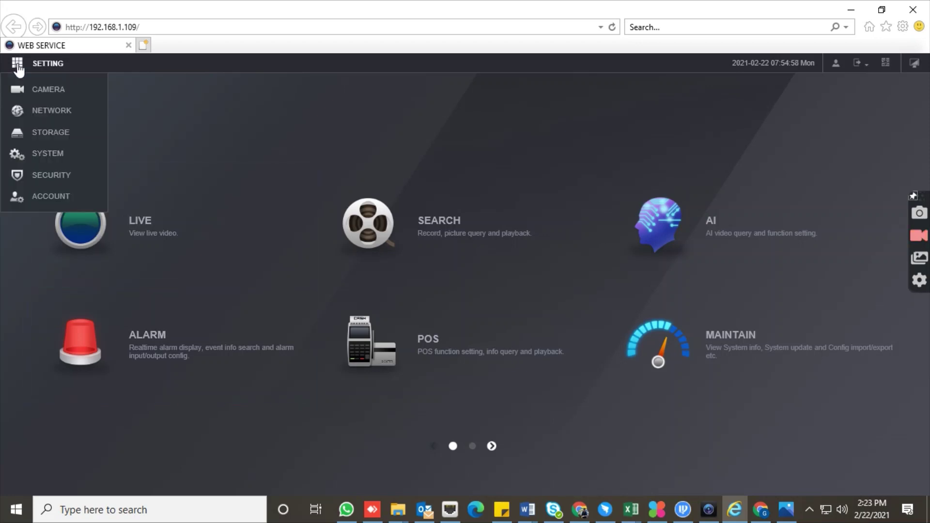
pyautogui.click(68, 99)
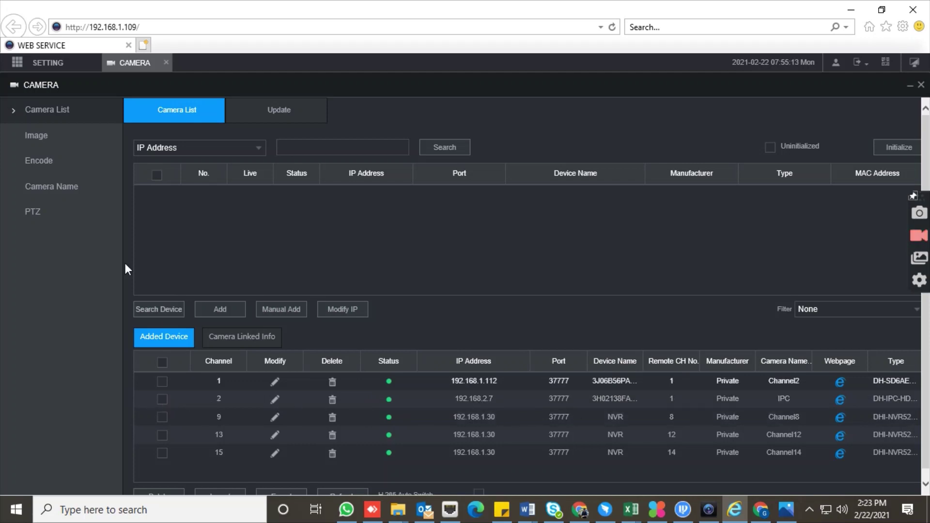
# - Play the D2 IPC camera in one large Live pane, toggle the AI panel, then close Live
pyautogui.click(166, 62)
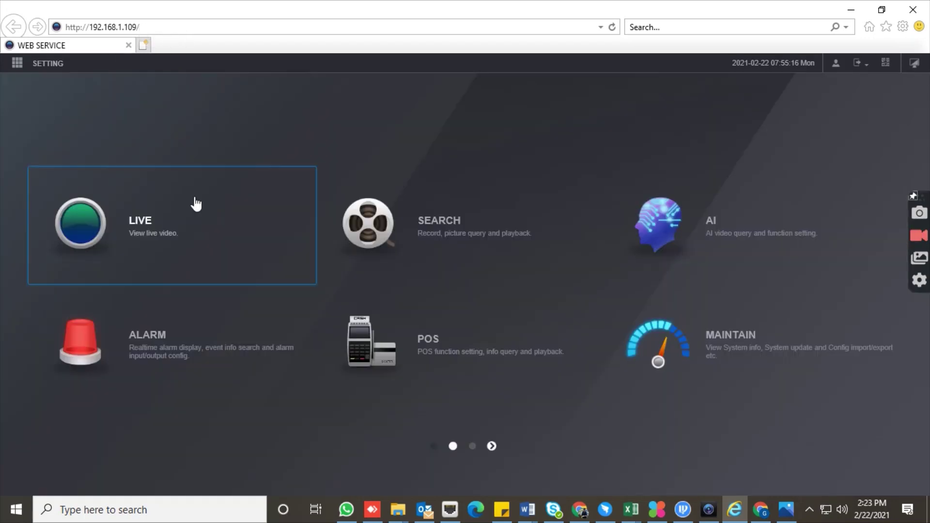
pyautogui.click(175, 221)
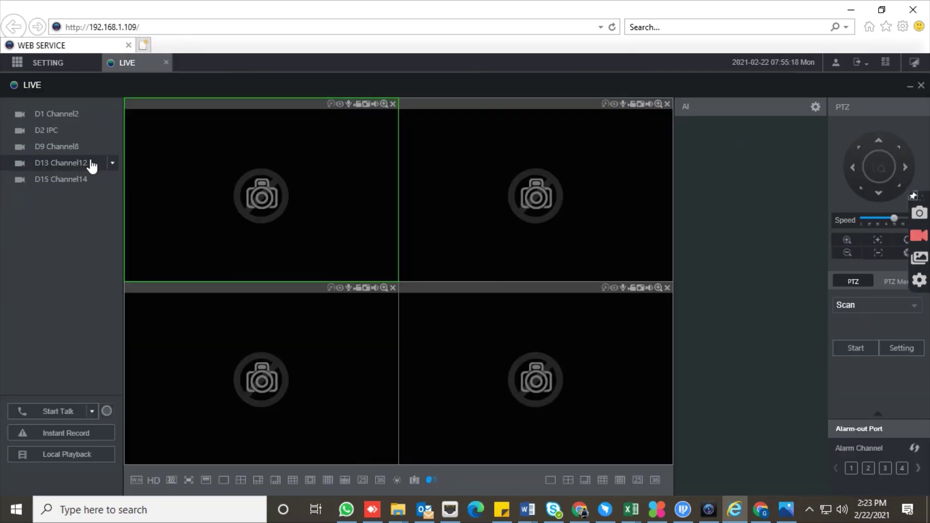
pyautogui.click(72, 130)
pyautogui.doubleClick(256, 177)
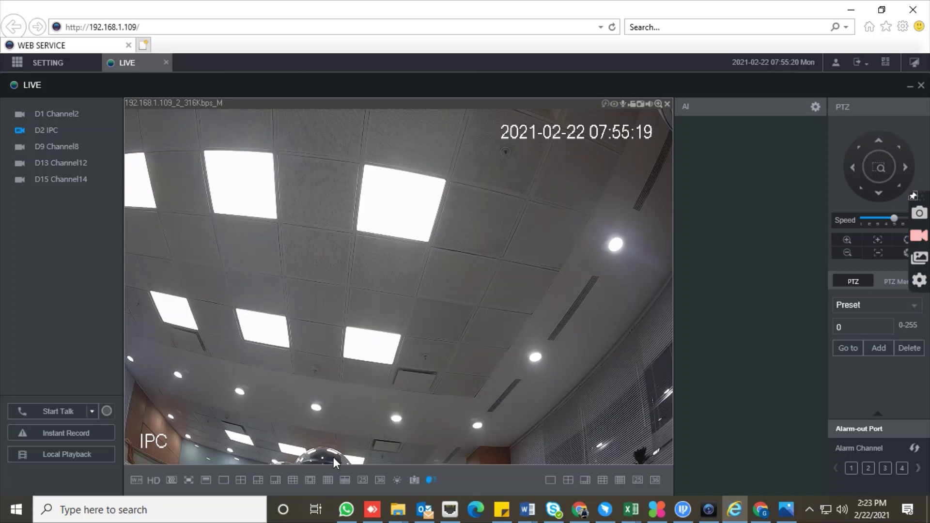
pyautogui.click(430, 482)
pyautogui.click(431, 481)
pyautogui.click(166, 62)
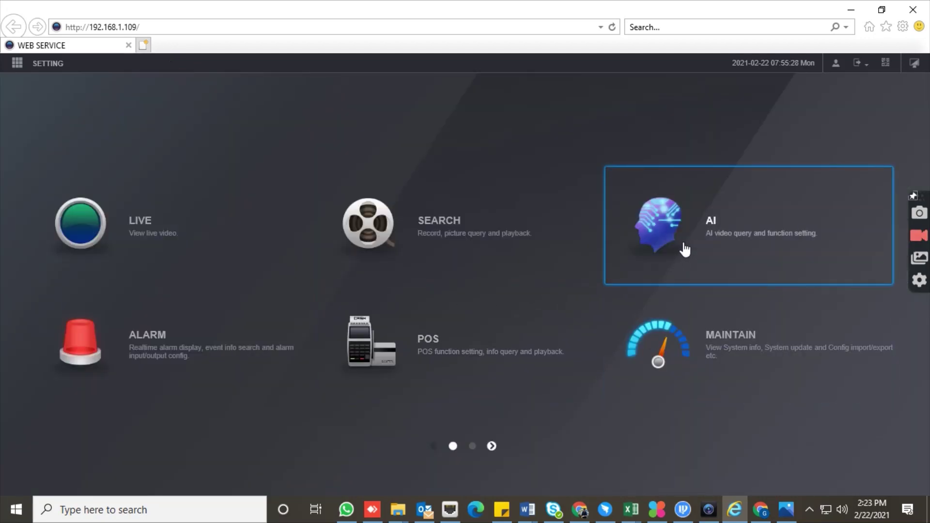
# - Turn on Face Detection in the AI Smart Plan for channel 2 and save it
pyautogui.click(690, 247)
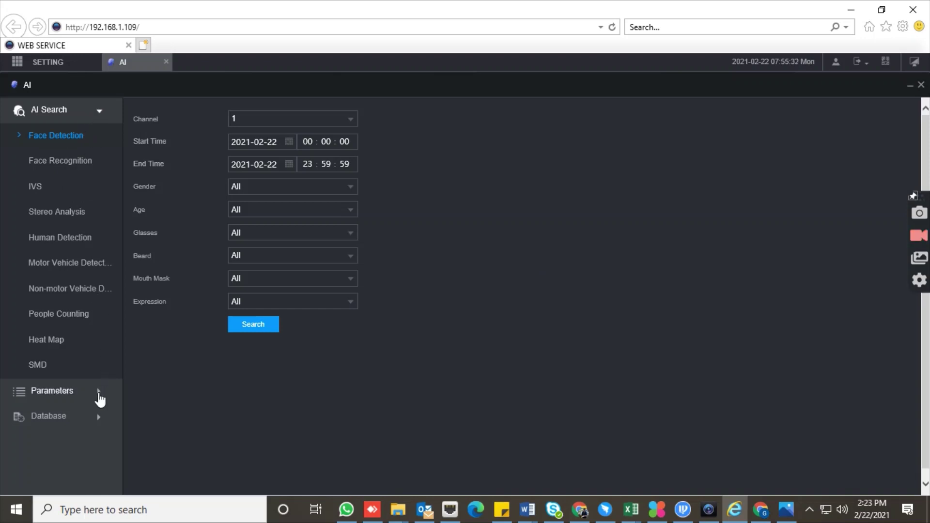
pyautogui.click(97, 393)
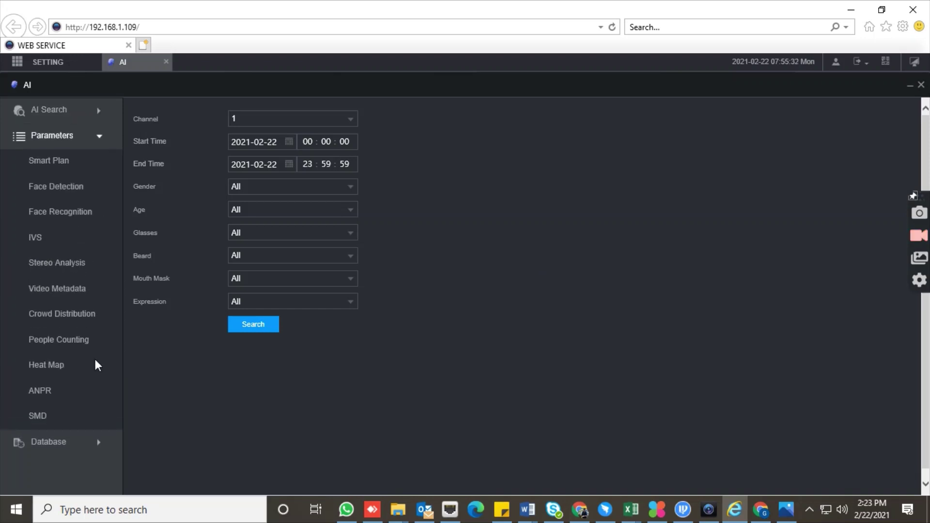
pyautogui.click(55, 165)
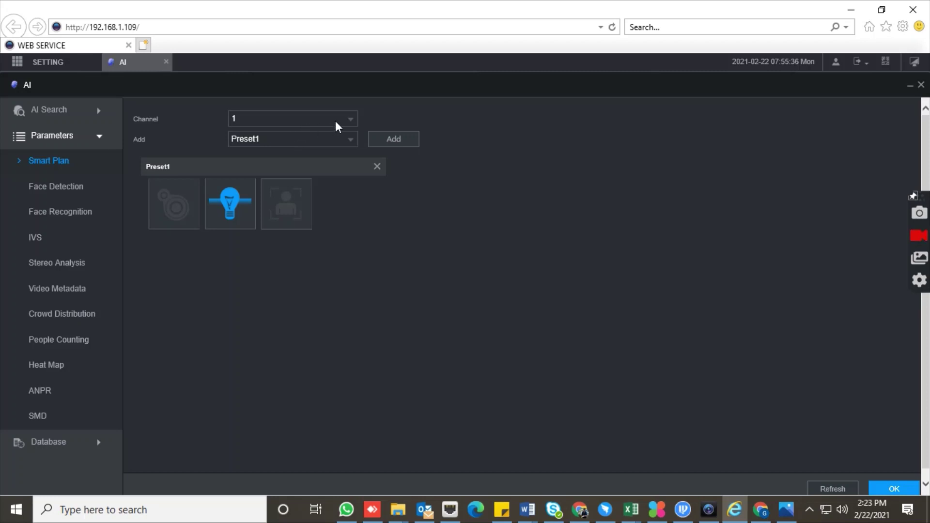
pyautogui.click(339, 121)
pyautogui.click(268, 151)
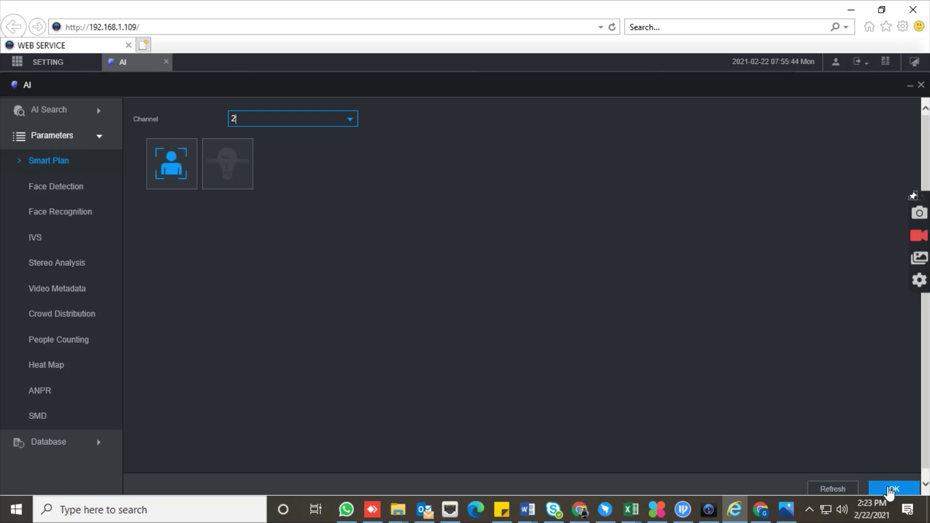
pyautogui.click(890, 490)
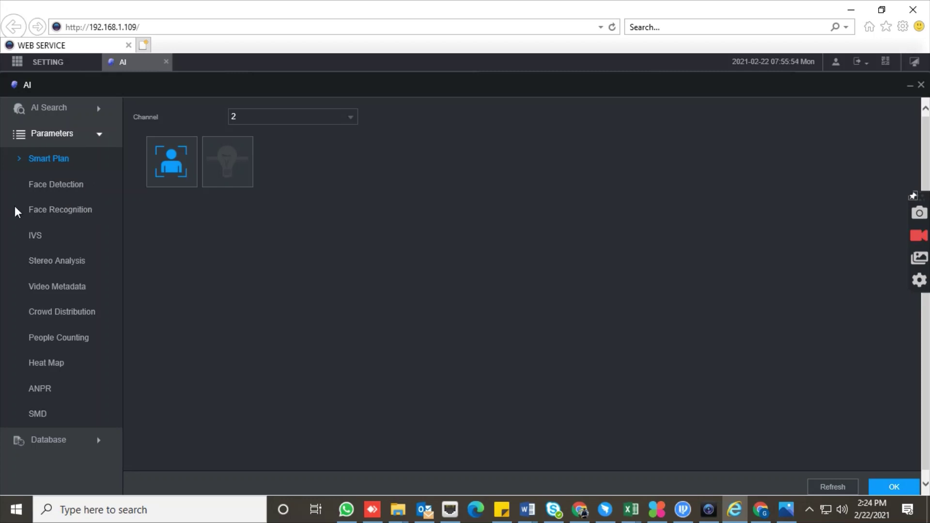
# - Enable Face Detection with Face Enhancement on channel 2, set its rule, and bring up its weekly schedule
pyautogui.click(96, 140)
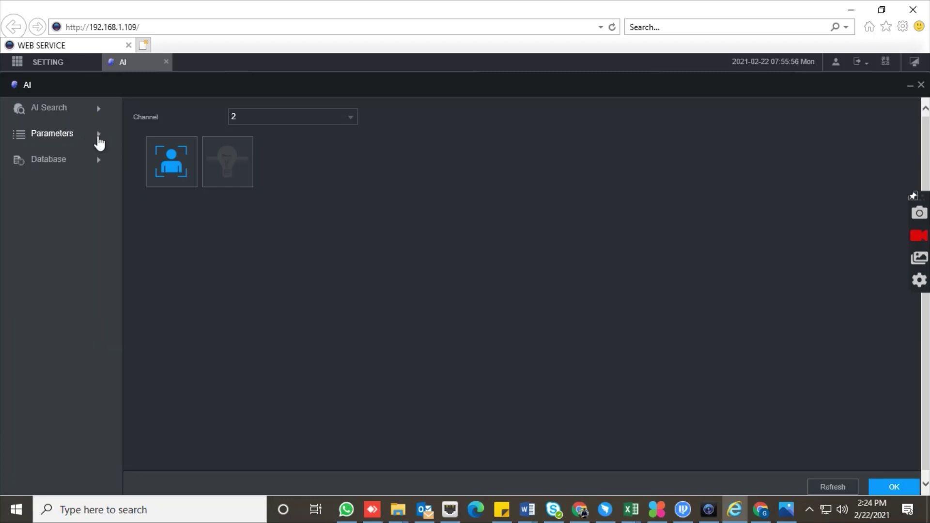
pyautogui.click(97, 139)
pyautogui.click(60, 187)
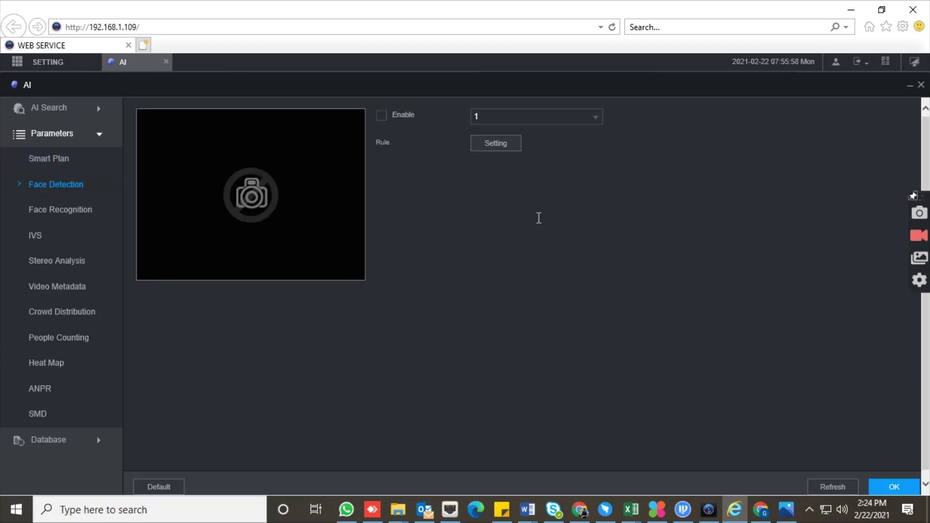
pyautogui.click(545, 121)
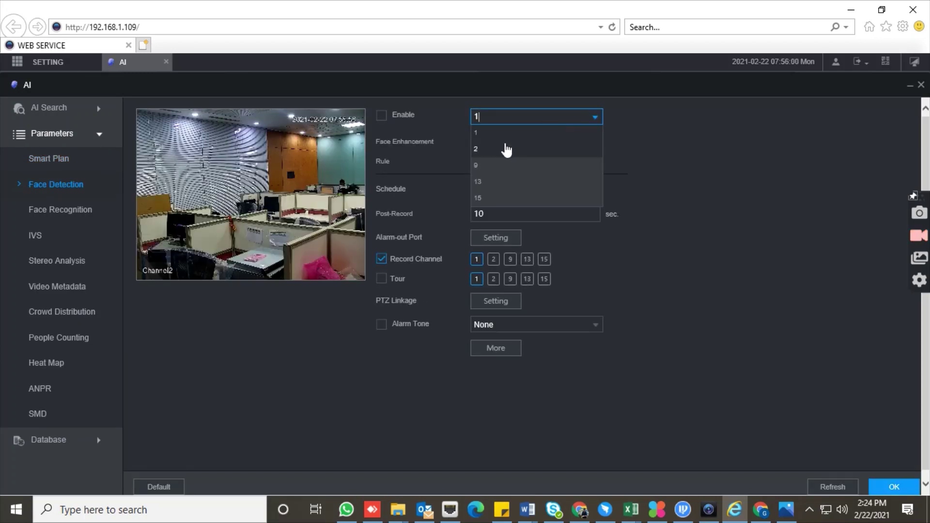
pyautogui.click(501, 151)
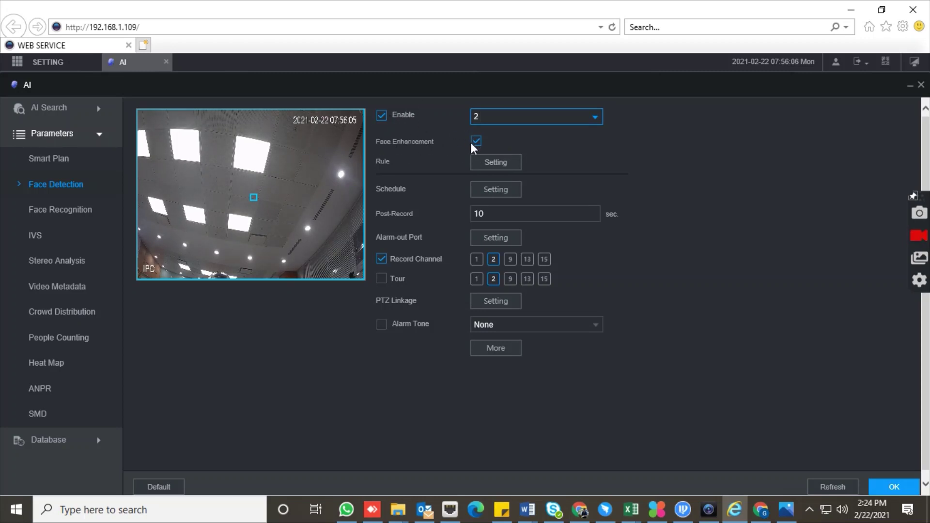
pyautogui.click(500, 166)
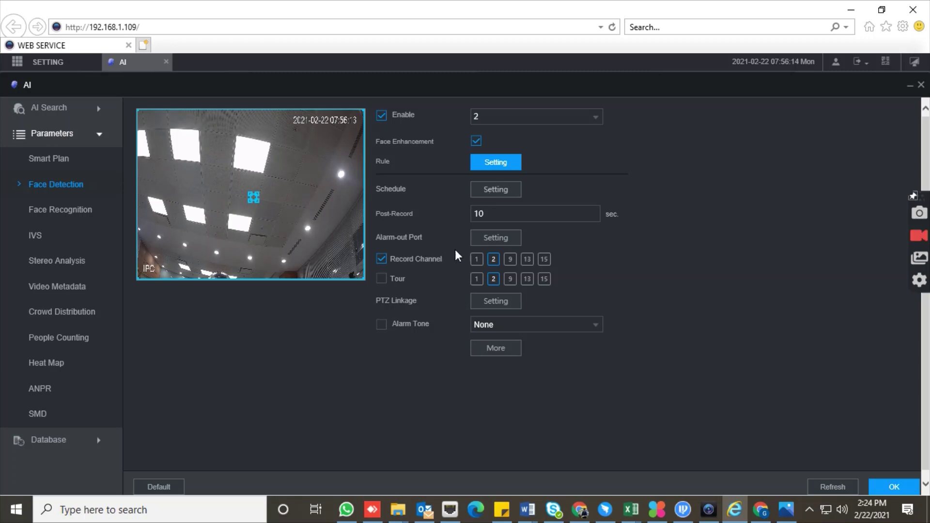
pyautogui.click(503, 188)
# - Apply the 00:00–24:00 schedule to all days, keep Log and Send Email on, and save
pyautogui.click(244, 310)
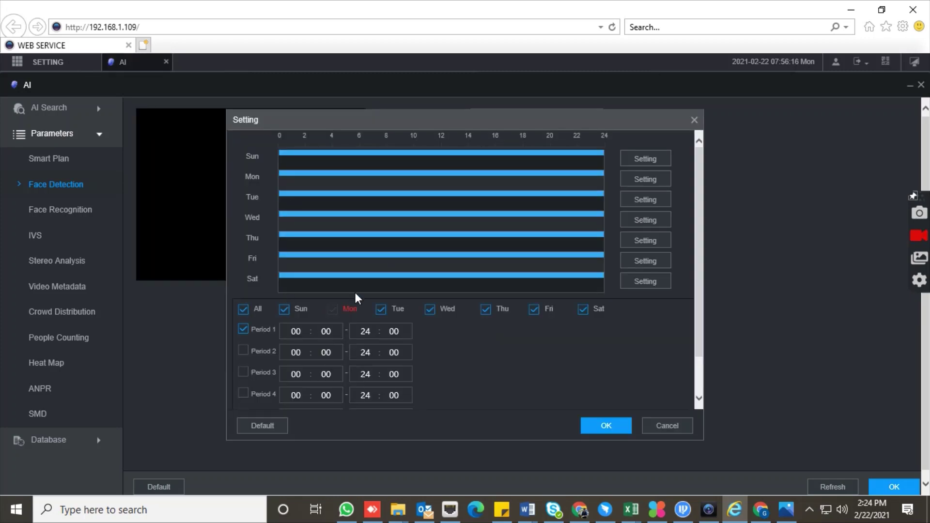
pyautogui.click(606, 427)
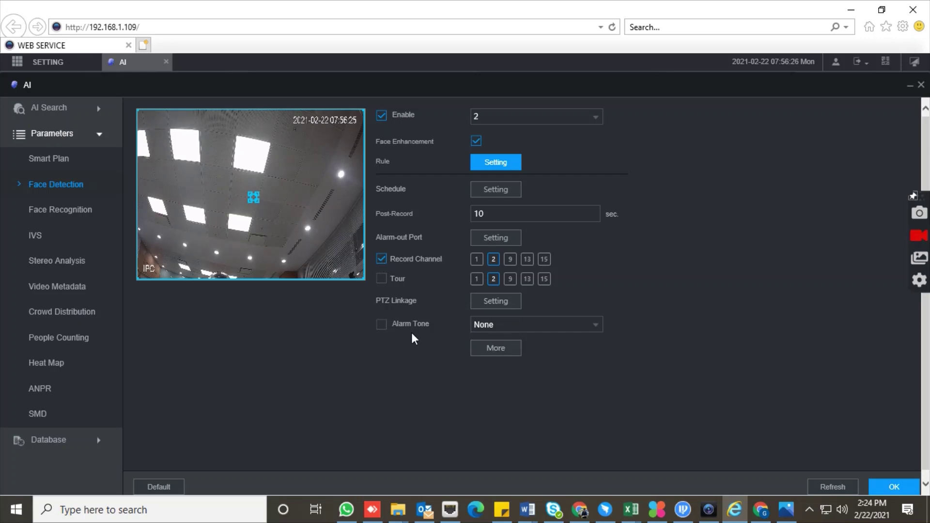
pyautogui.click(504, 353)
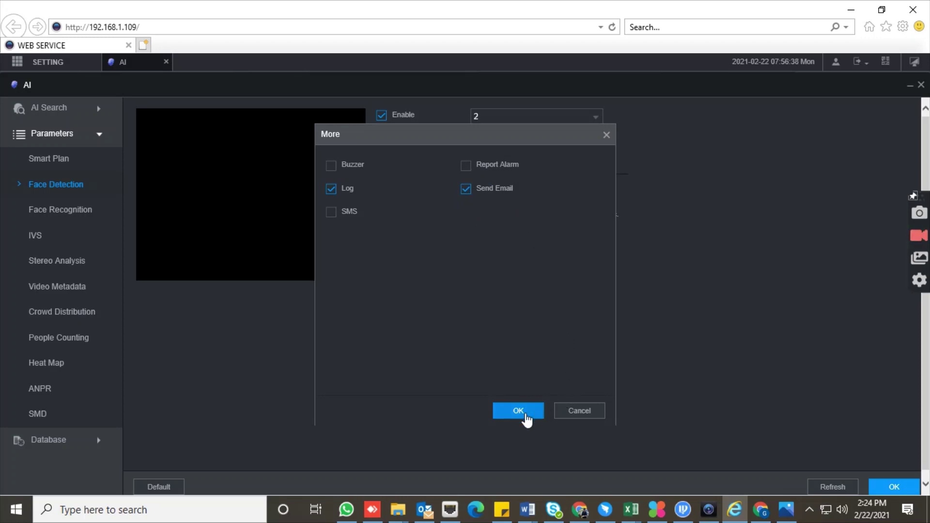
pyautogui.moveTo(527, 148); pyautogui.dragTo(565, 148)
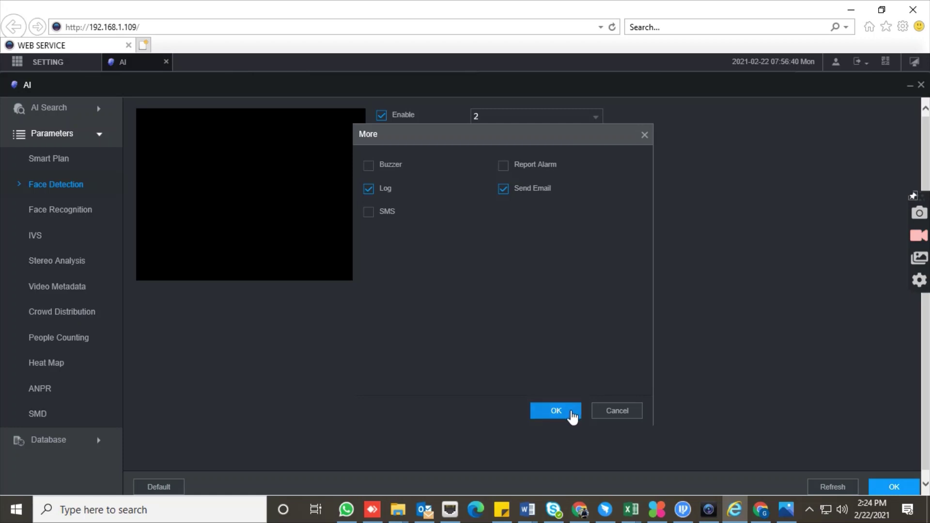
pyautogui.click(566, 405)
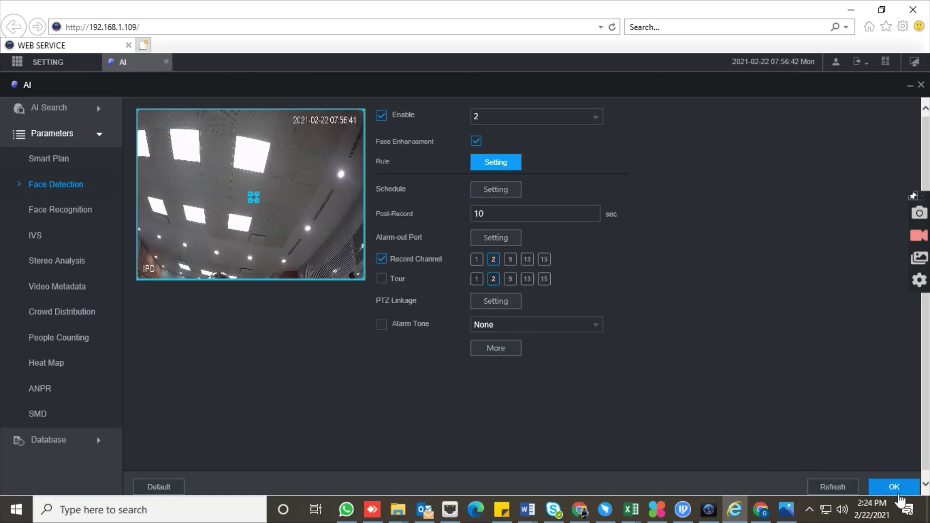
pyautogui.click(893, 486)
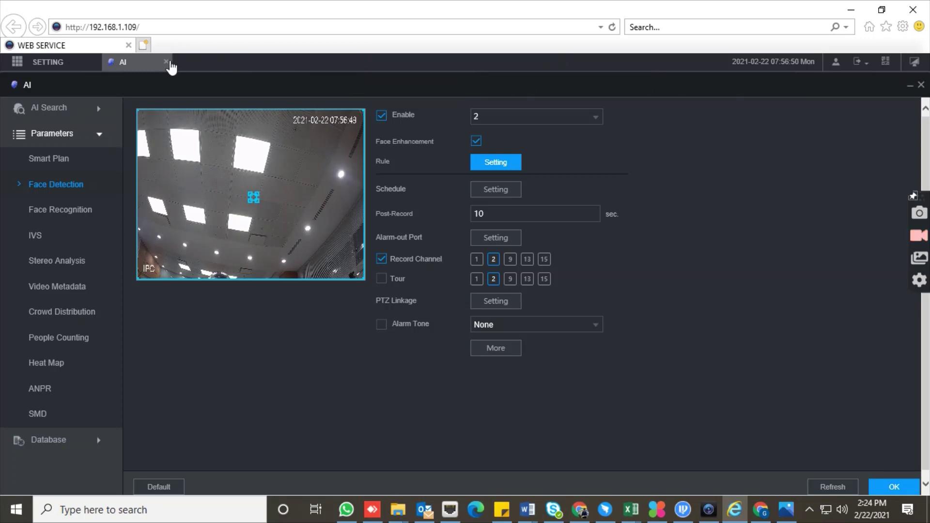
# - Bring up the Storage Snapshot schedule for channel 2
pyautogui.click(167, 63)
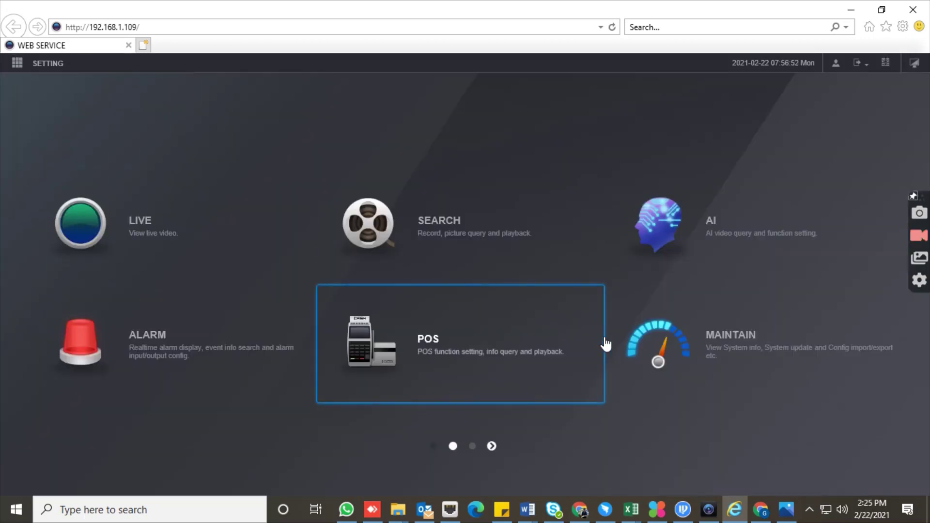
pyautogui.moveTo(43, 68)
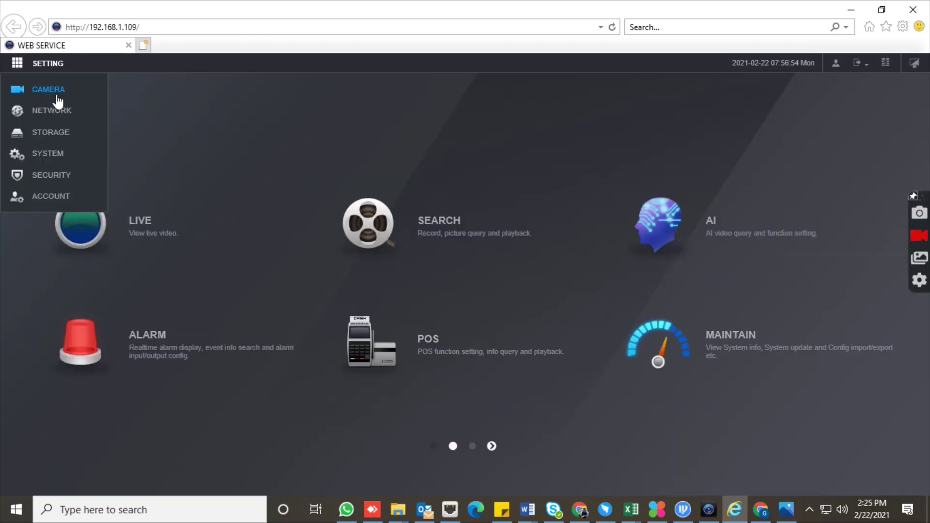
pyautogui.click(58, 129)
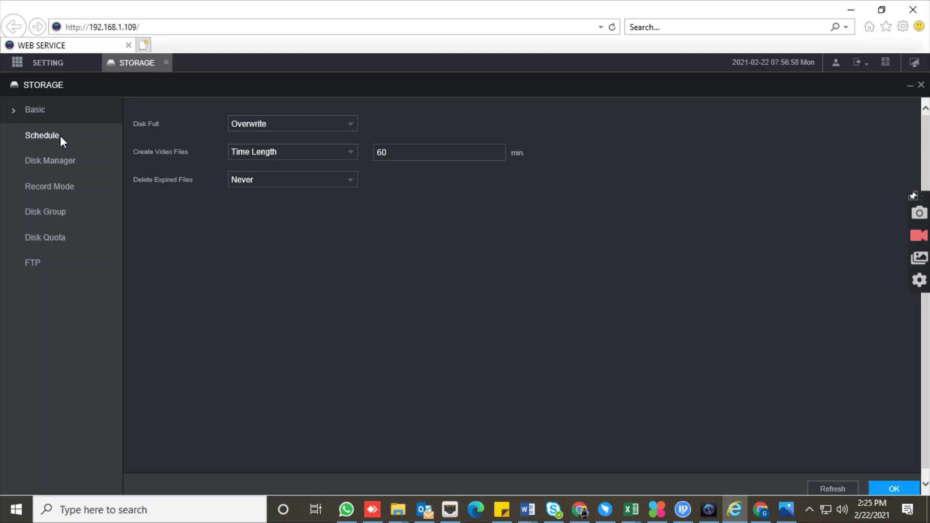
pyautogui.click(60, 136)
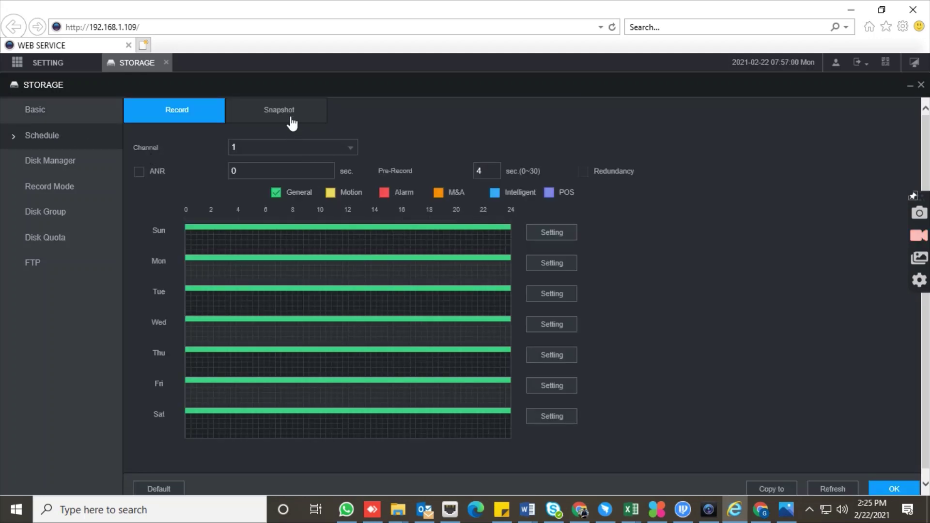
pyautogui.click(292, 122)
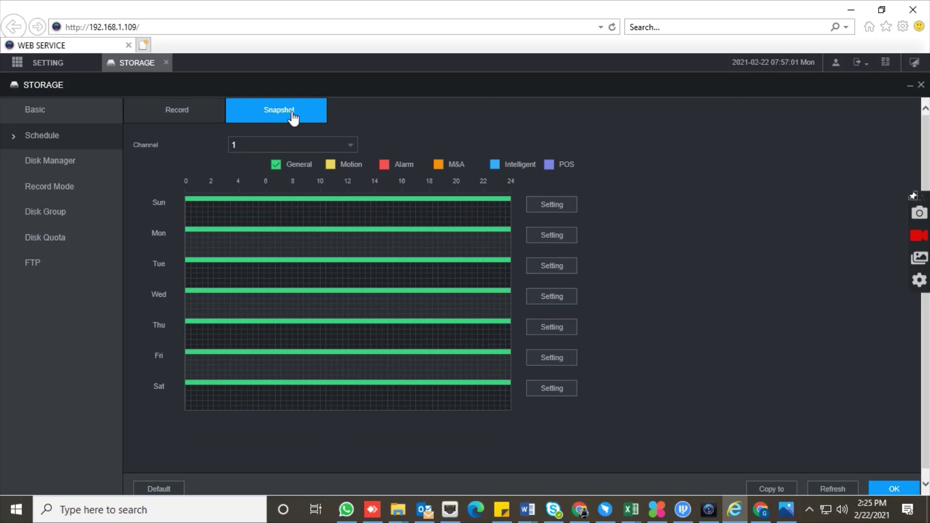
pyautogui.click(349, 151)
pyautogui.click(255, 194)
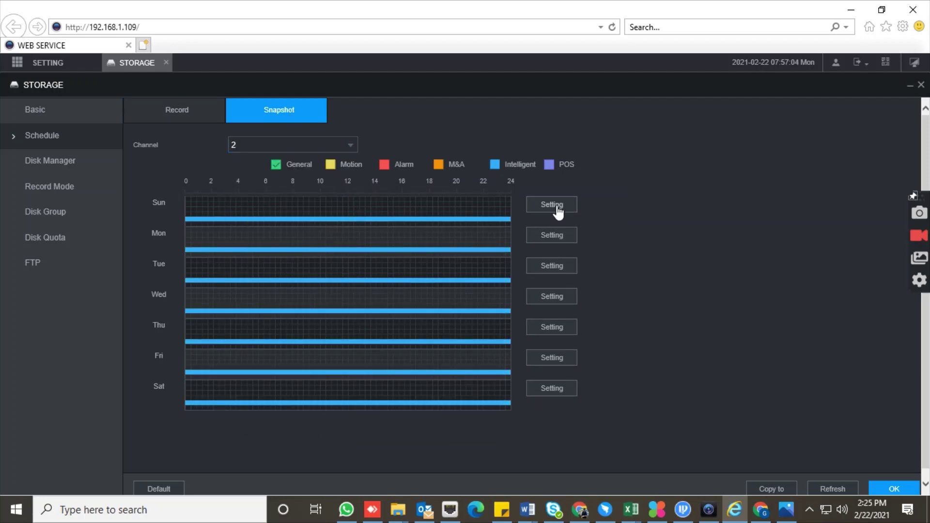
# - Set an all-week 00:00–24:00 Intelligent snapshot period and save the schedule
pyautogui.click(552, 206)
pyautogui.click(244, 204)
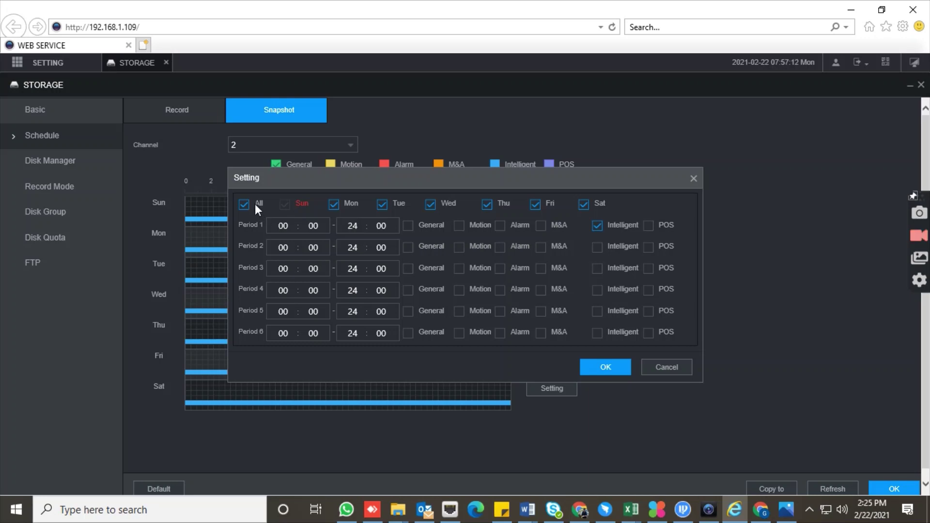
pyautogui.click(610, 368)
pyautogui.click(894, 489)
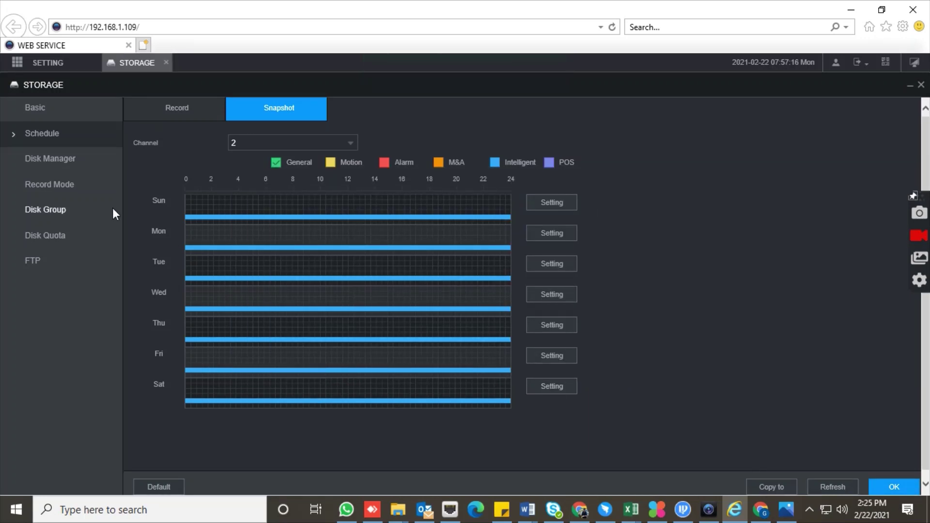
pyautogui.click(73, 160)
# - Save Record Mode with Snapshot On for all channels, then go to Disk Group's Disk Quota
pyautogui.click(69, 183)
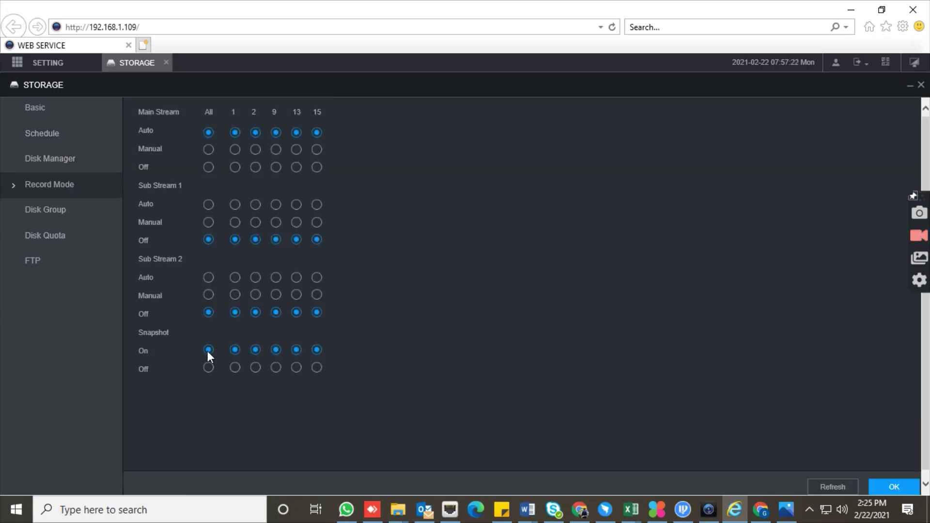
pyautogui.scroll(-1, 289, 366)
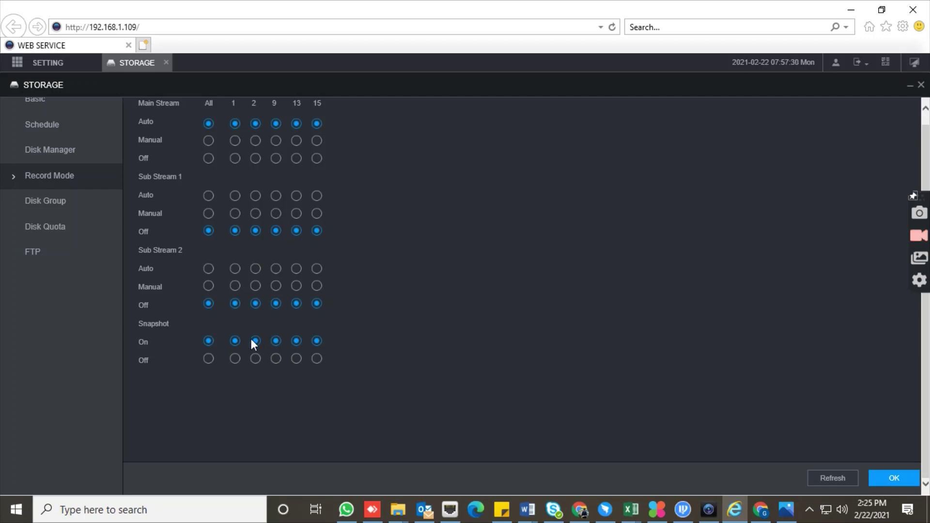
pyautogui.click(893, 478)
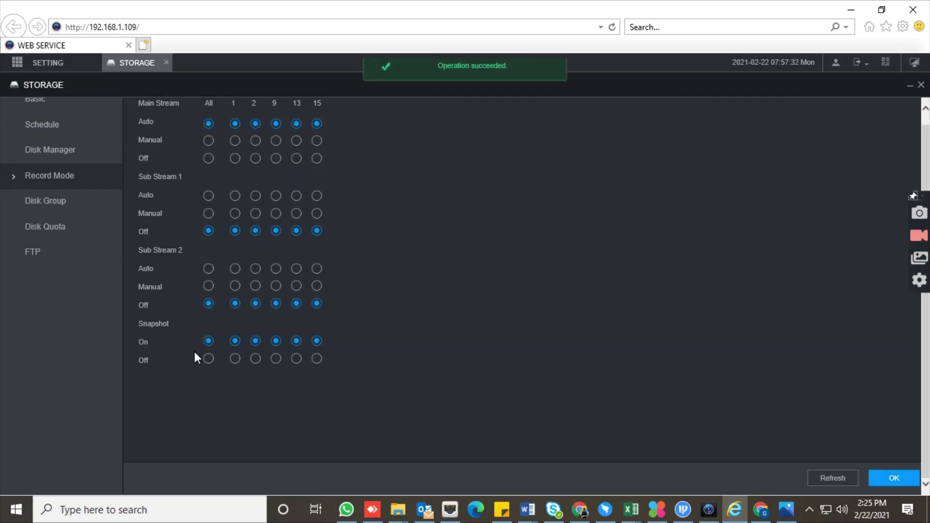
pyautogui.click(48, 205)
pyautogui.click(48, 228)
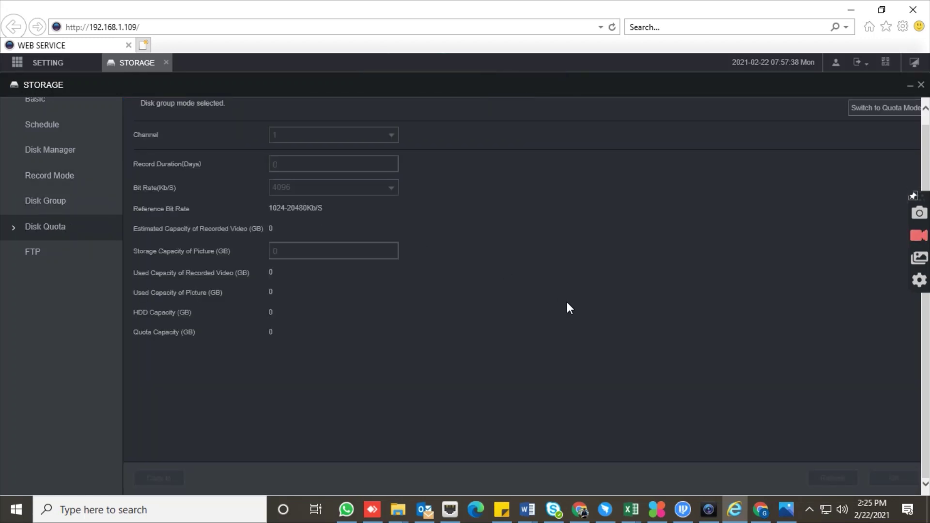
# - Glance through the Gmail inbox, then return to the NVR web page
pyautogui.click(764, 511)
pyautogui.scroll(-3, 742, 235)
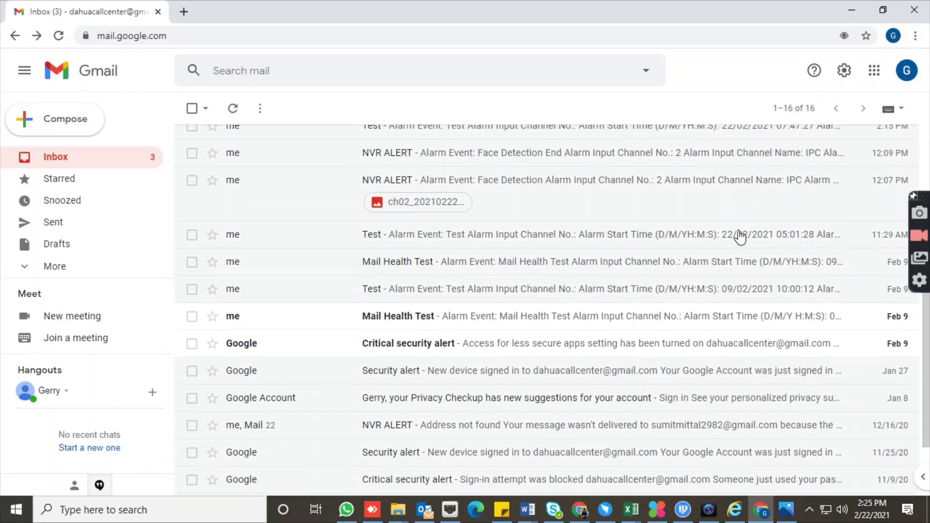
pyautogui.scroll(3, 740, 236)
pyautogui.click(735, 510)
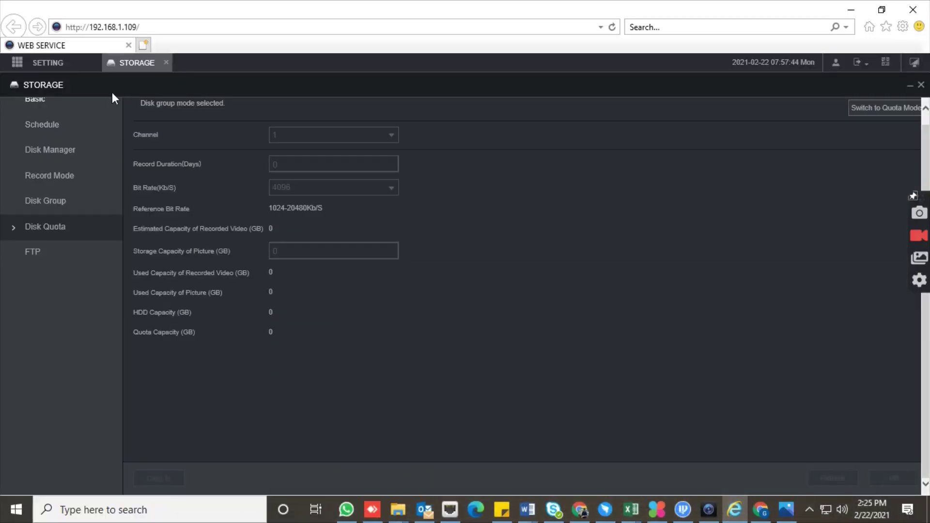
# - Close Storage, briefly open and close Alarm, and open the Network settings
pyautogui.click(166, 63)
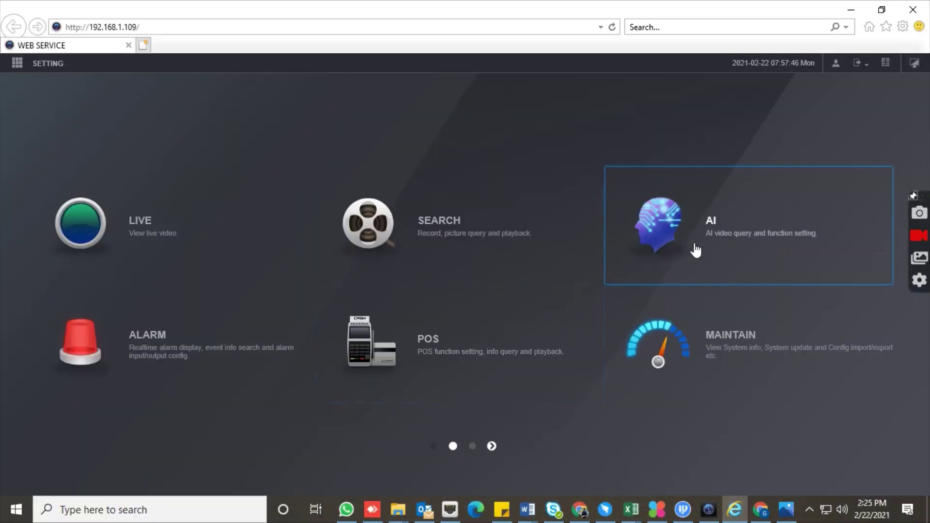
pyautogui.click(136, 353)
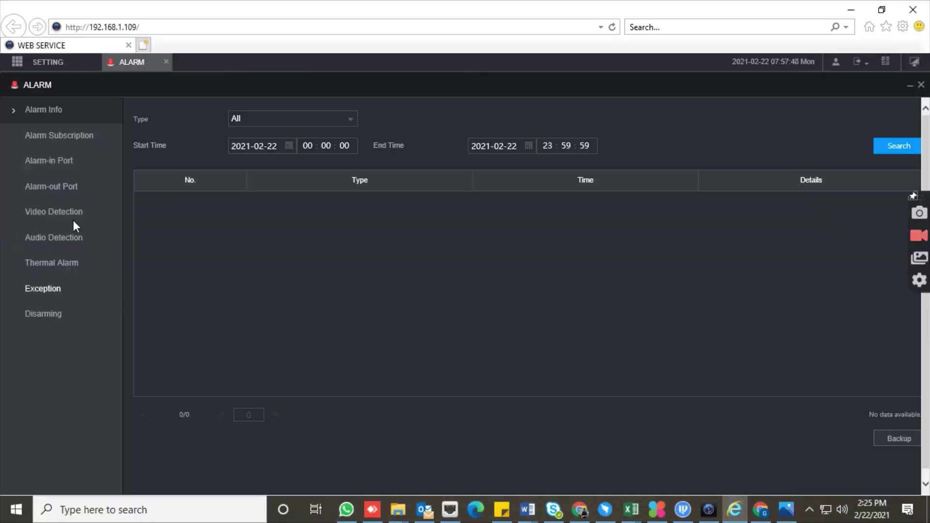
pyautogui.click(166, 61)
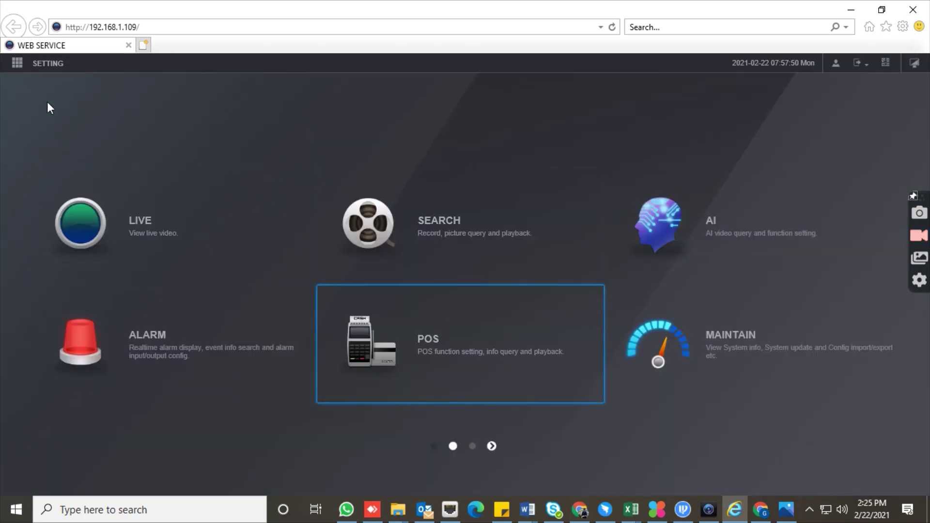
pyautogui.moveTo(19, 68)
pyautogui.click(36, 108)
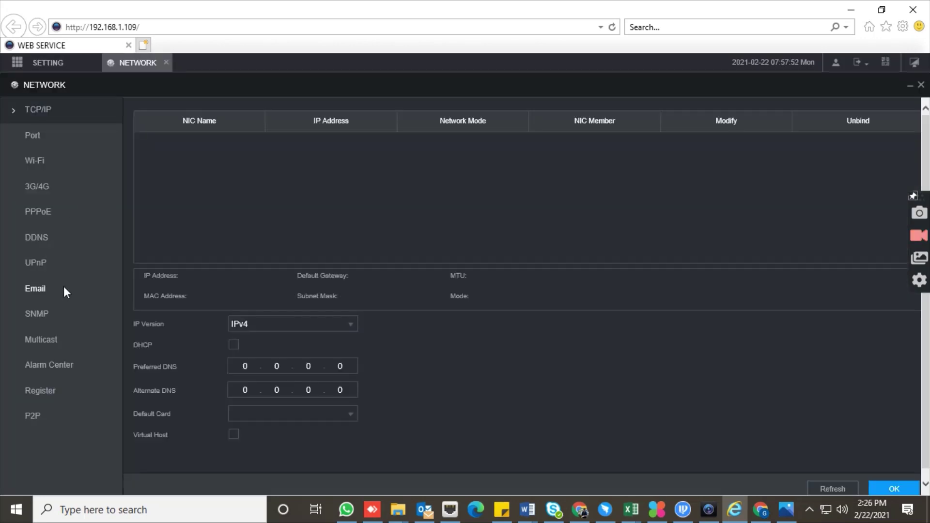
# - Review the Email settings: smtp.gmail.com, port 465, SSL, subject NVR ALERT, attachments on
pyautogui.click(47, 288)
pyautogui.scroll(-1, 319, 213)
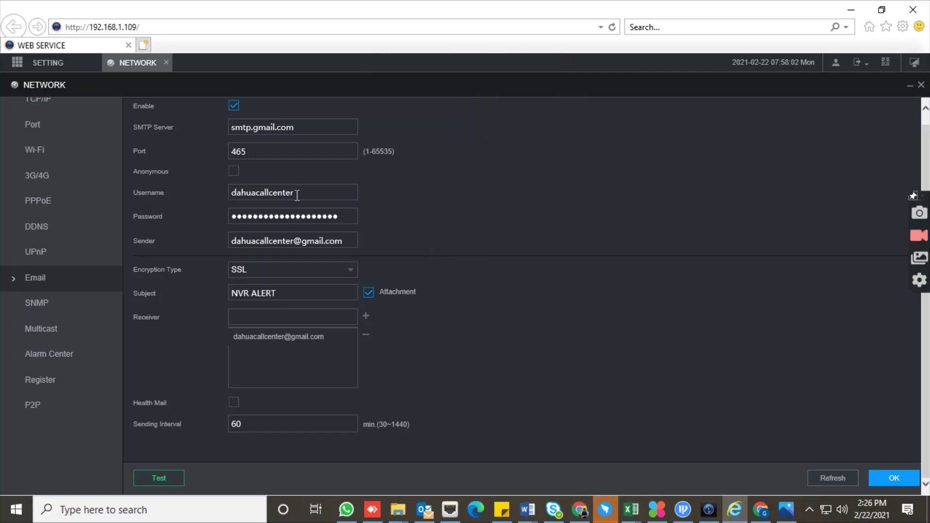
pyautogui.scroll(1, 146, 184)
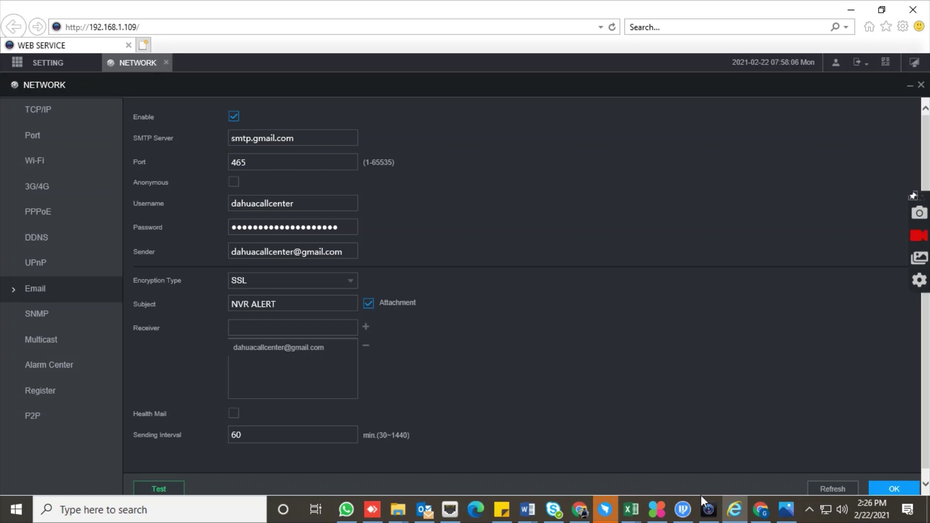
pyautogui.moveTo(762, 517)
# - Save P2P with Enable ticked and status Online, then close the Network settings
pyautogui.click(33, 416)
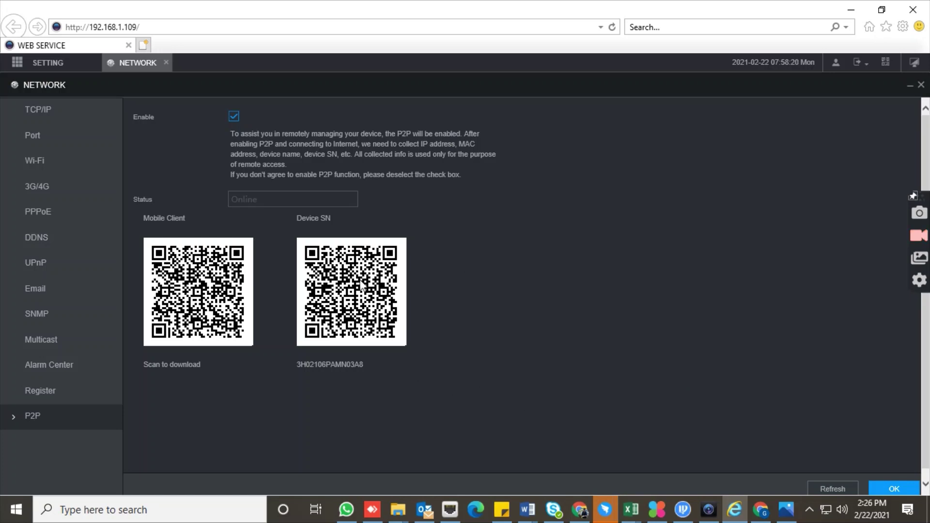
pyautogui.click(912, 488)
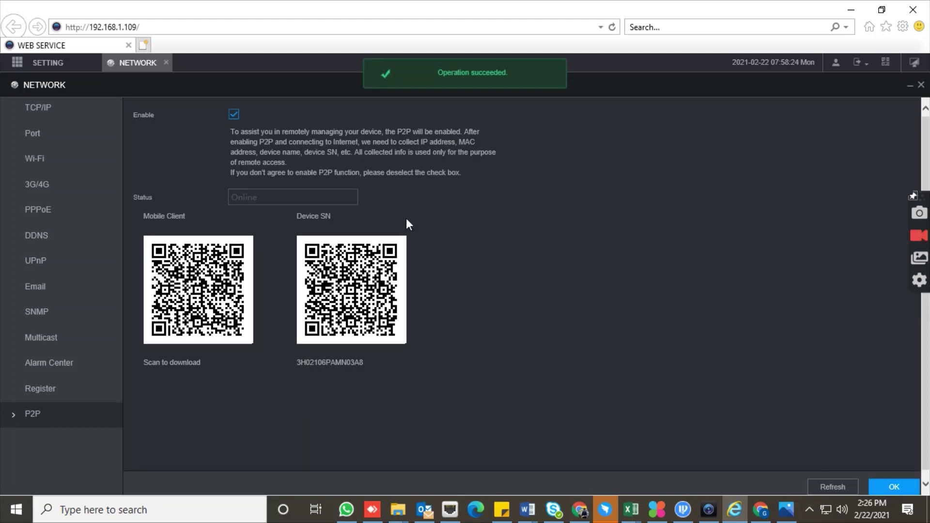
pyautogui.click(166, 62)
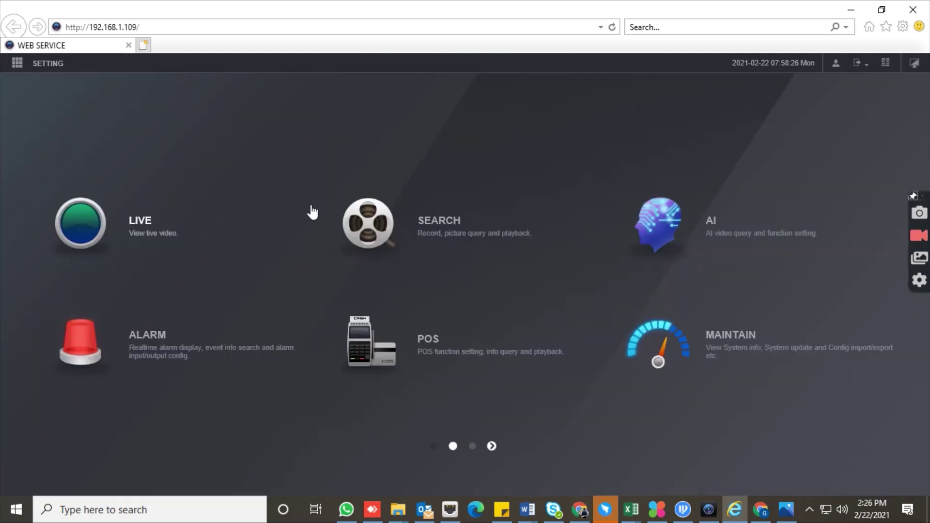
pyautogui.click(222, 234)
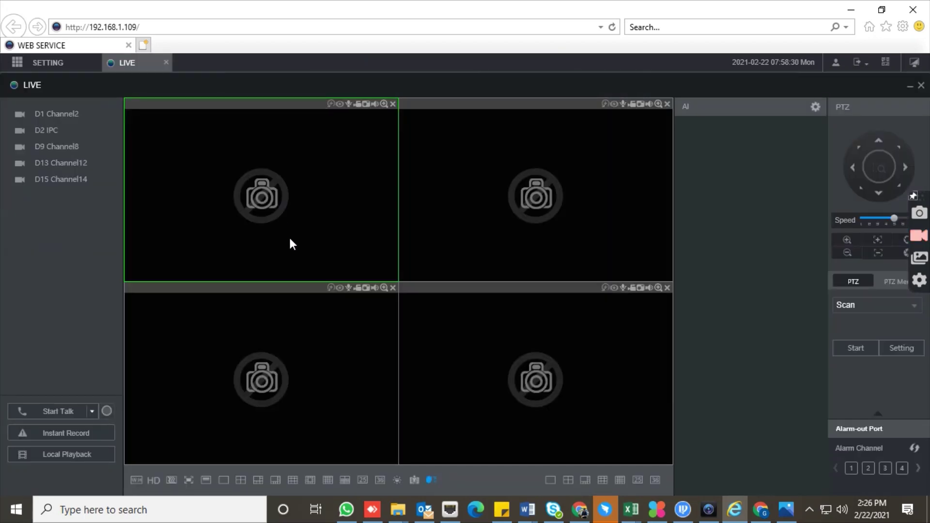
pyautogui.click(46, 131)
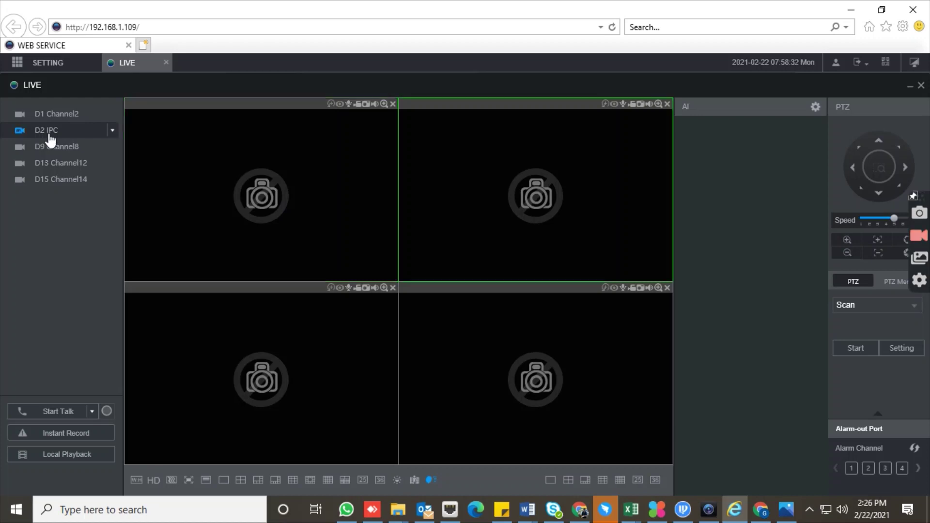
pyautogui.click(112, 130)
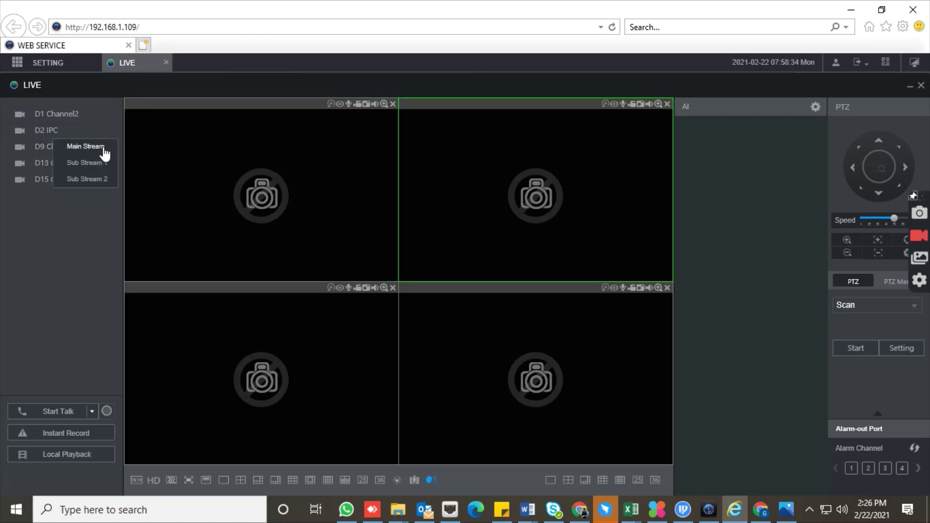
pyautogui.click(103, 148)
pyautogui.doubleClick(466, 246)
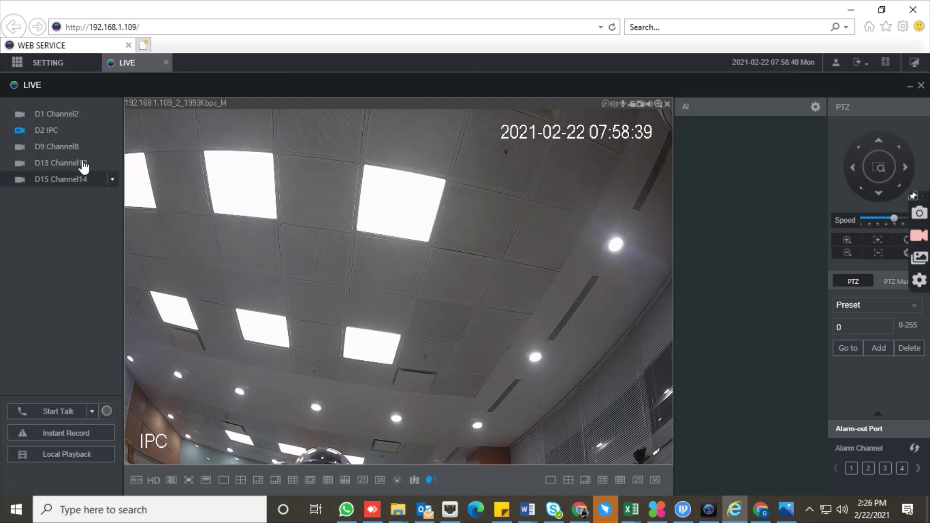
pyautogui.click(166, 62)
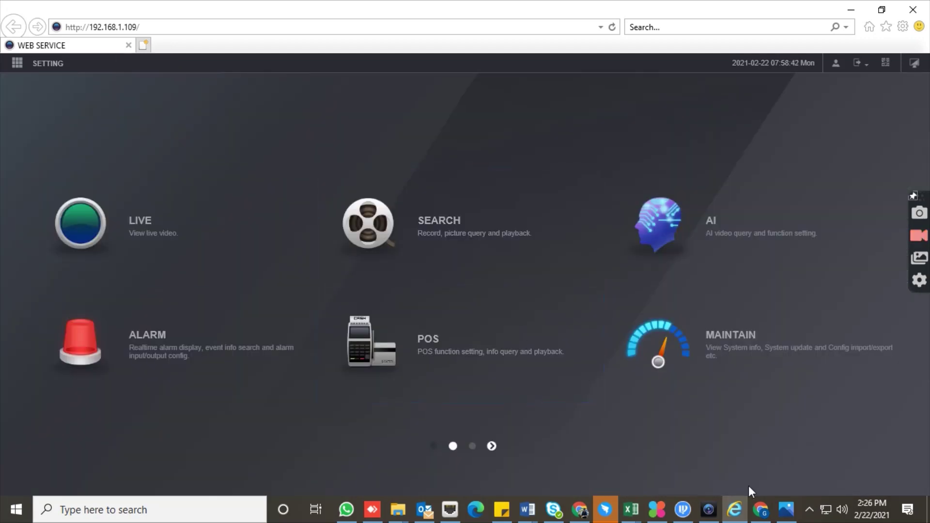
pyautogui.click(761, 510)
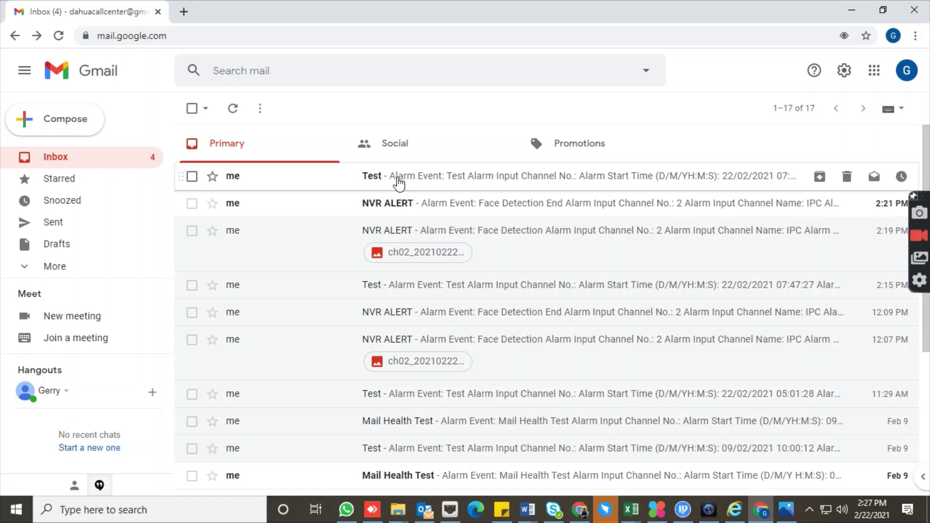
# - Read the newest Test email and the Face Detection End NVR ALERT email, returning to the inbox
pyautogui.click(399, 184)
pyautogui.click(15, 36)
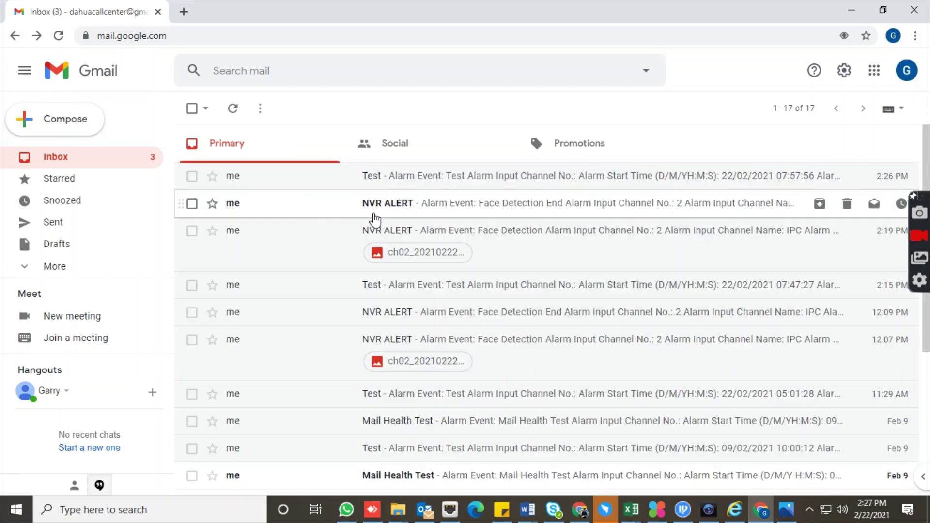
pyautogui.click(374, 219)
pyautogui.click(15, 36)
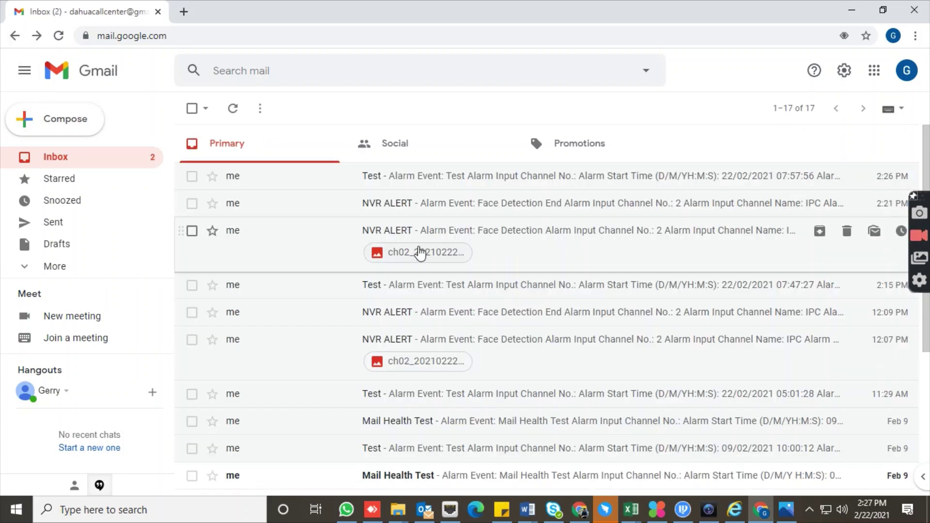
pyautogui.scroll(-5, 436, 257)
pyautogui.scroll(5, 471, 266)
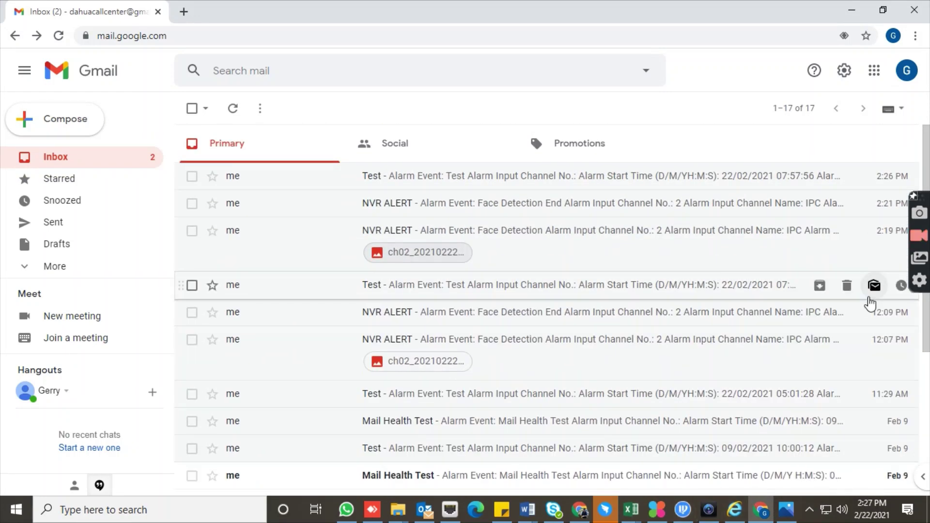